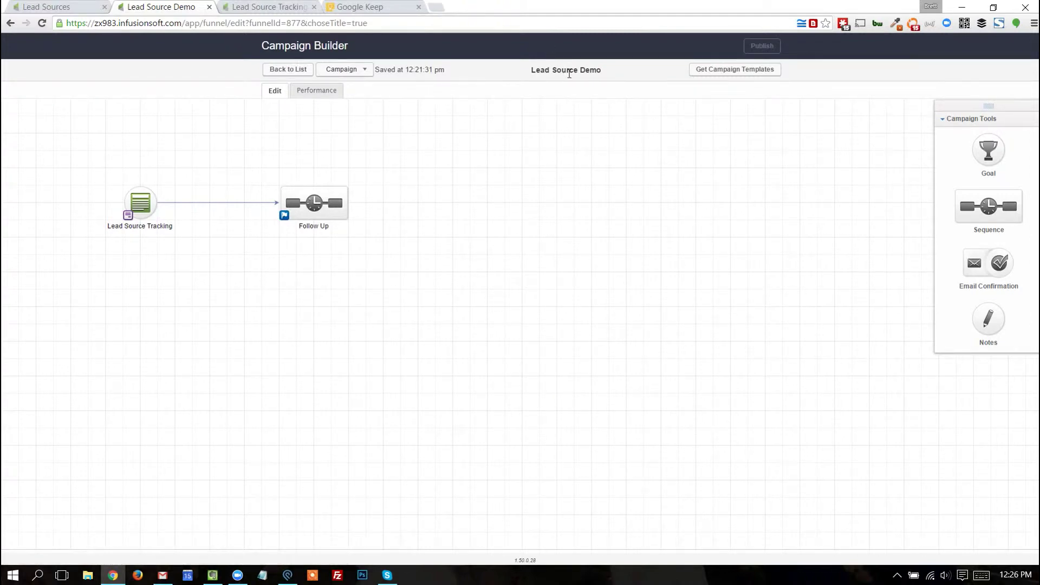
# Locate the Lead Source Tracking web form node in the Lead Source Demo campaign
pyautogui.moveTo(152, 214)
# Open the web form, delete the old hidden LeadSourceId field, and add a new Hidden snippet
pyautogui.click(146, 206)
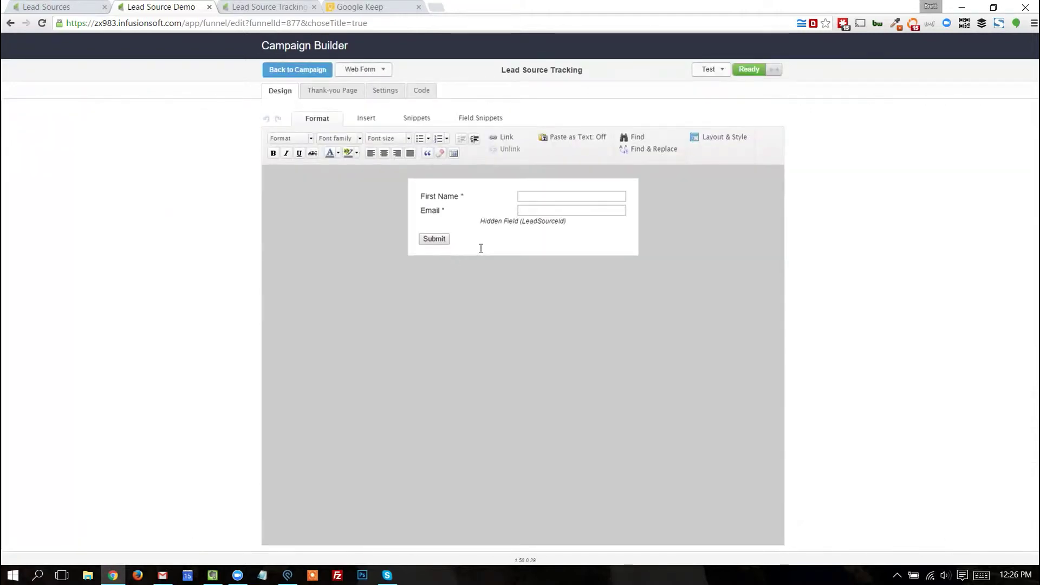
pyautogui.moveTo(502, 229)
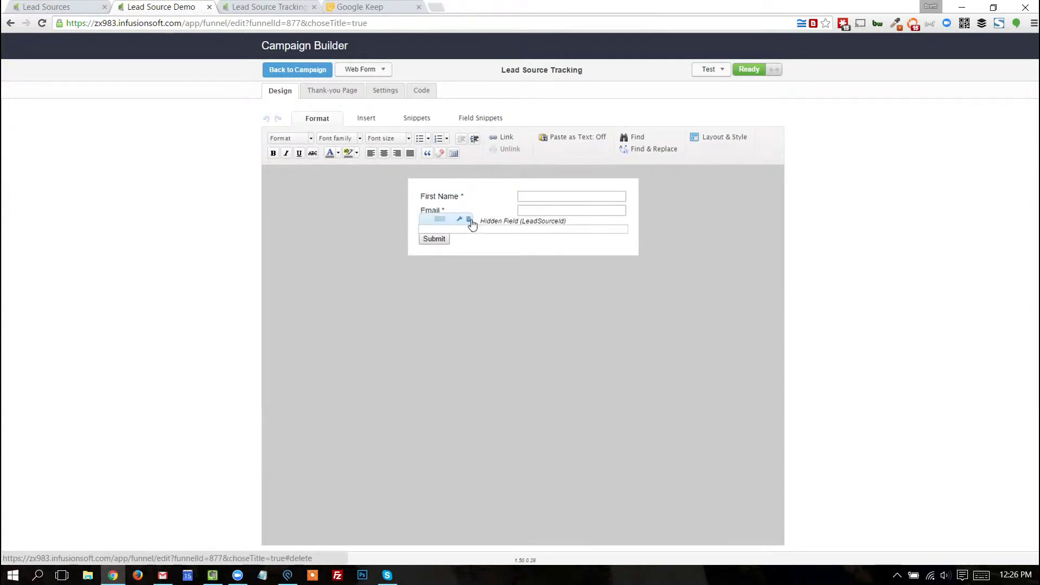
pyautogui.click(469, 220)
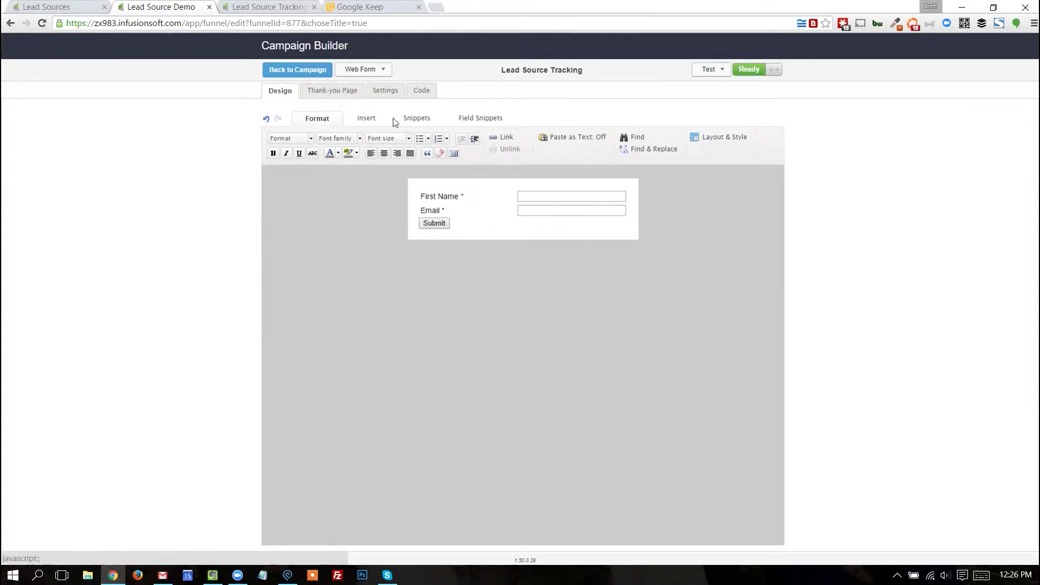
pyautogui.click(479, 119)
pyautogui.moveTo(572, 153); pyautogui.dragTo(515, 234)
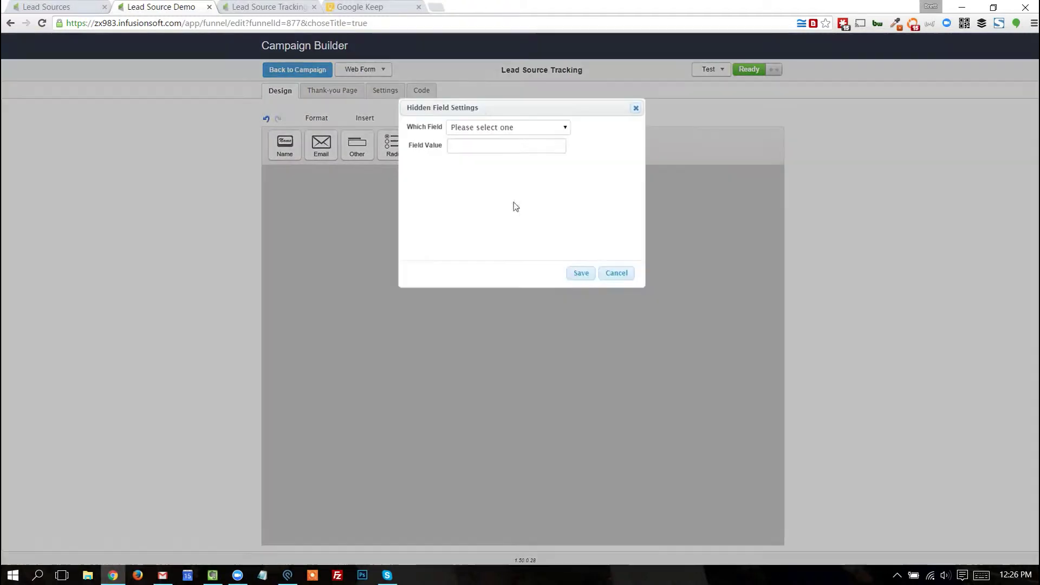
# Set the new hidden field to store Lead Source, leave the value empty, and save
pyautogui.click(515, 126)
pyautogui.write('lead')
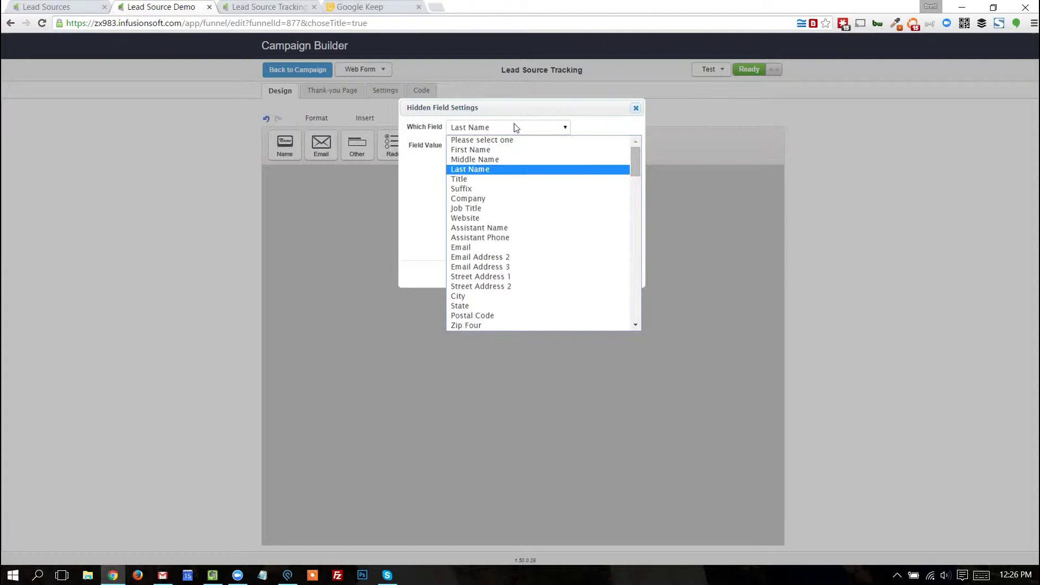
pyautogui.press('Return')
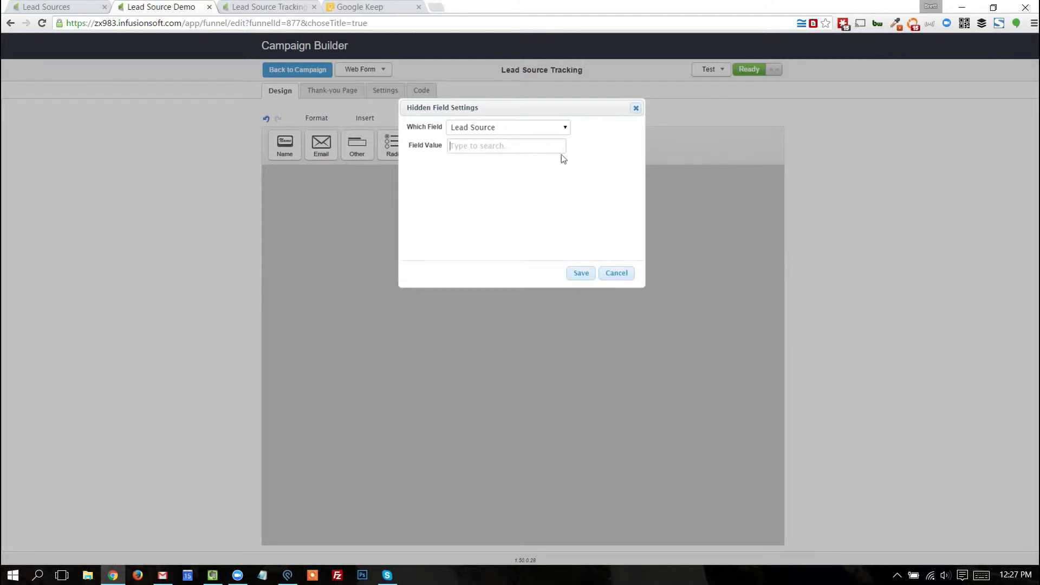
pyautogui.click(586, 274)
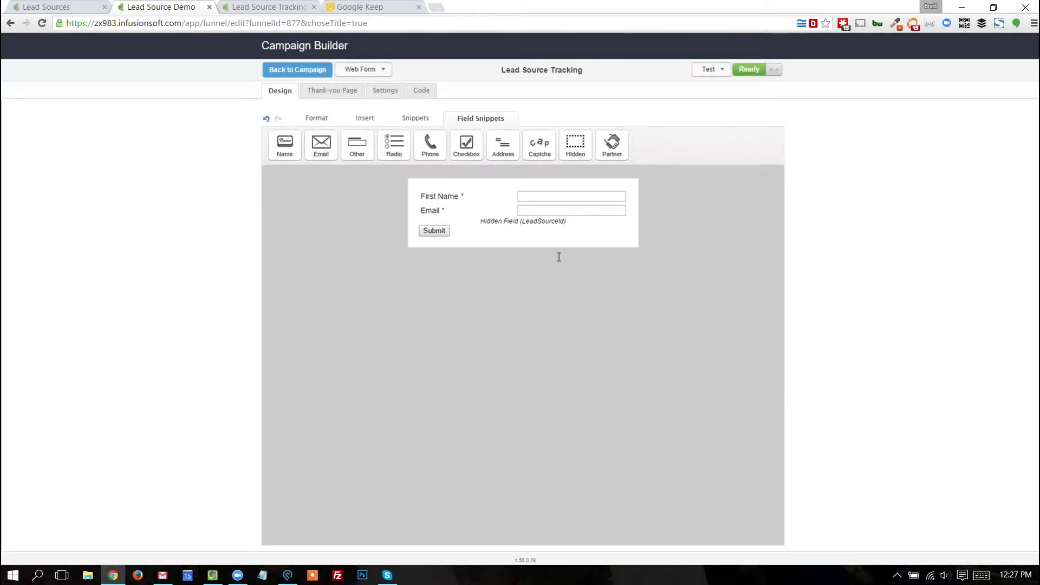
pyautogui.moveTo(542, 228)
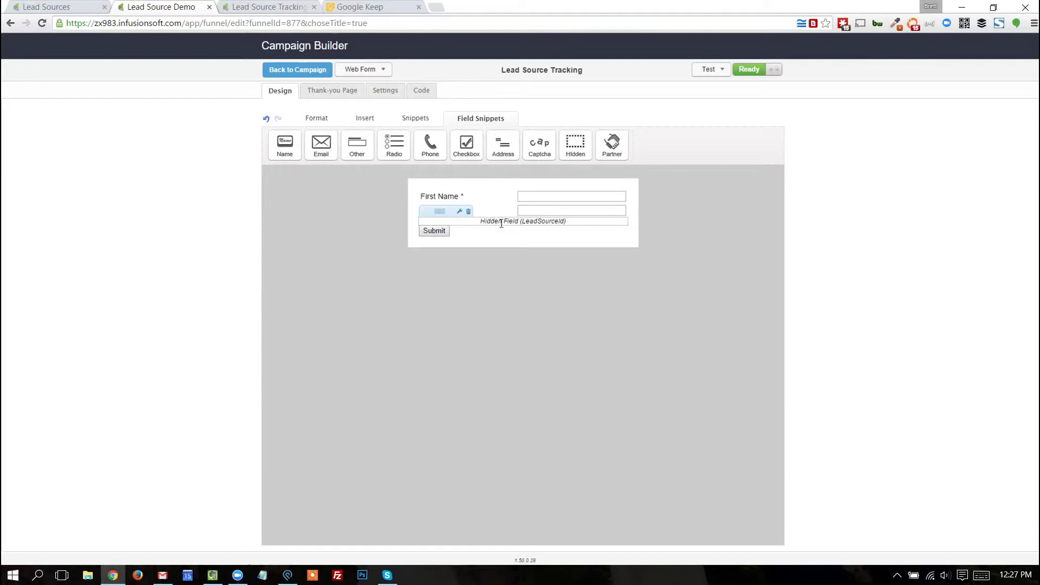
# Go to the Lead Sources list under Marketing > Settings
pyautogui.click(60, 7)
pyautogui.click(360, 133)
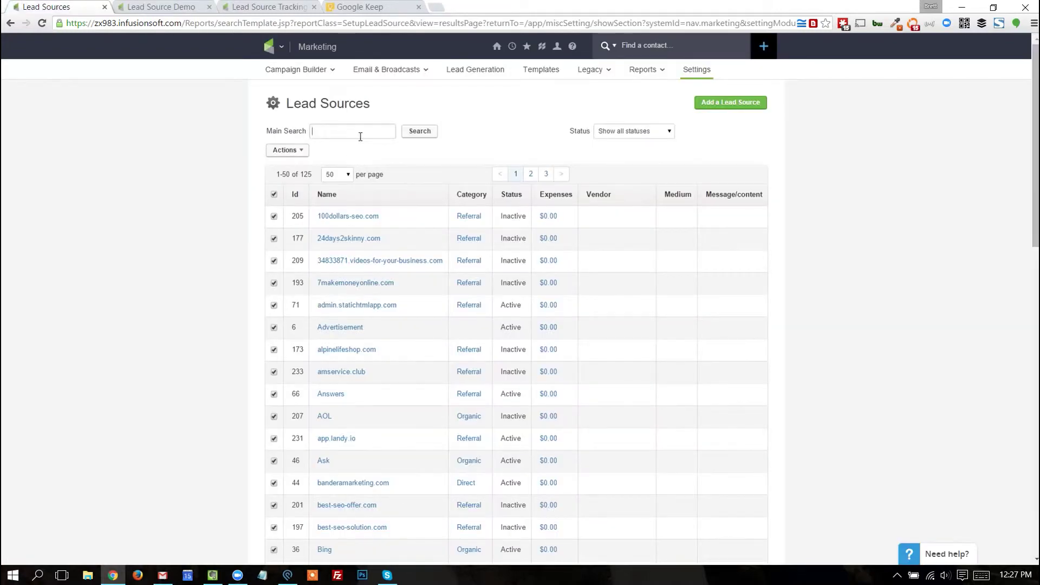
pyautogui.click(281, 47)
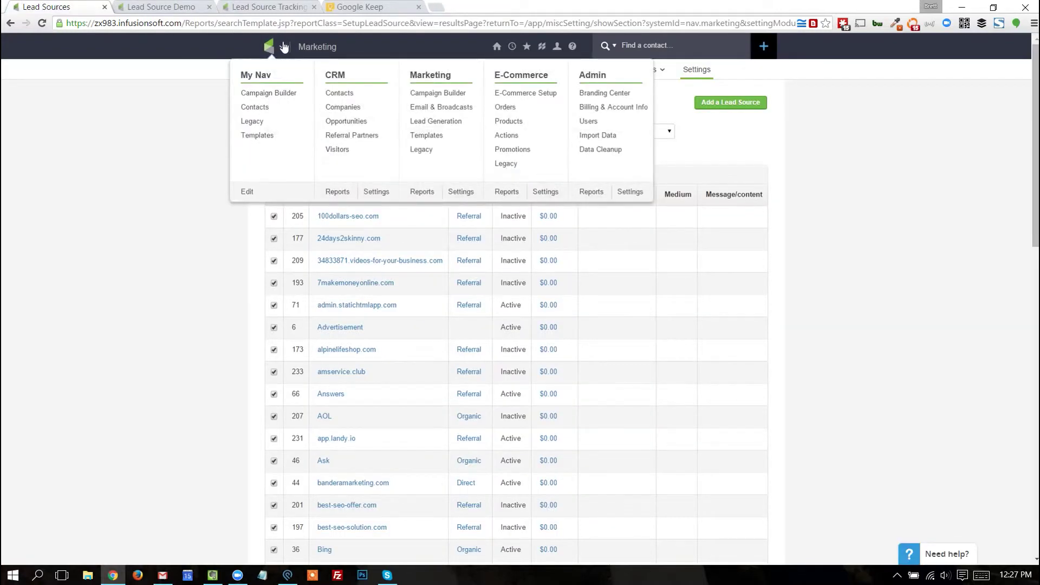
pyautogui.click(467, 193)
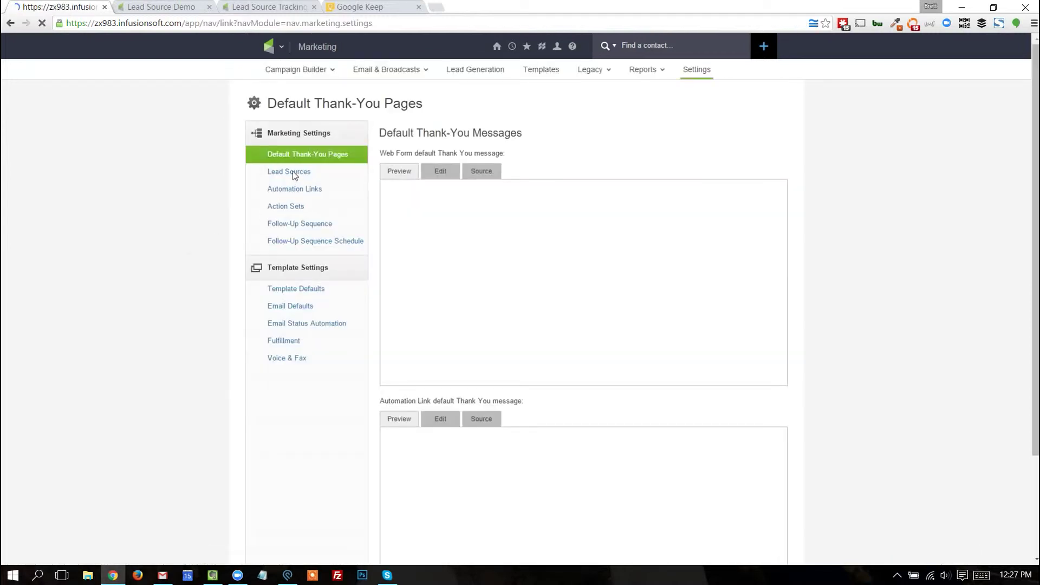
pyautogui.click(284, 173)
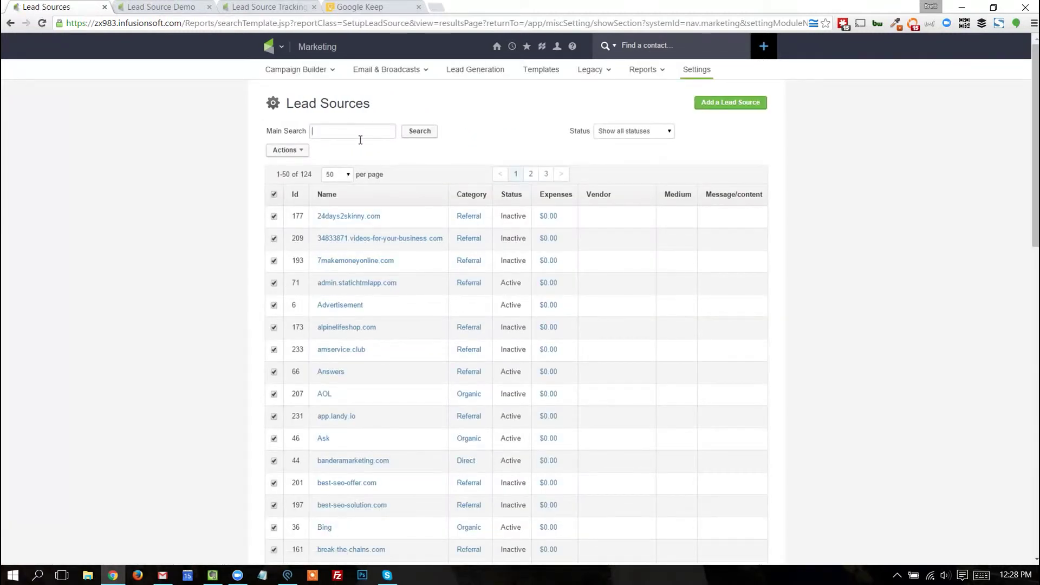
# Search lead sources for 'facebook' and find the Facebook Ads Id 28
pyautogui.write('facebook')
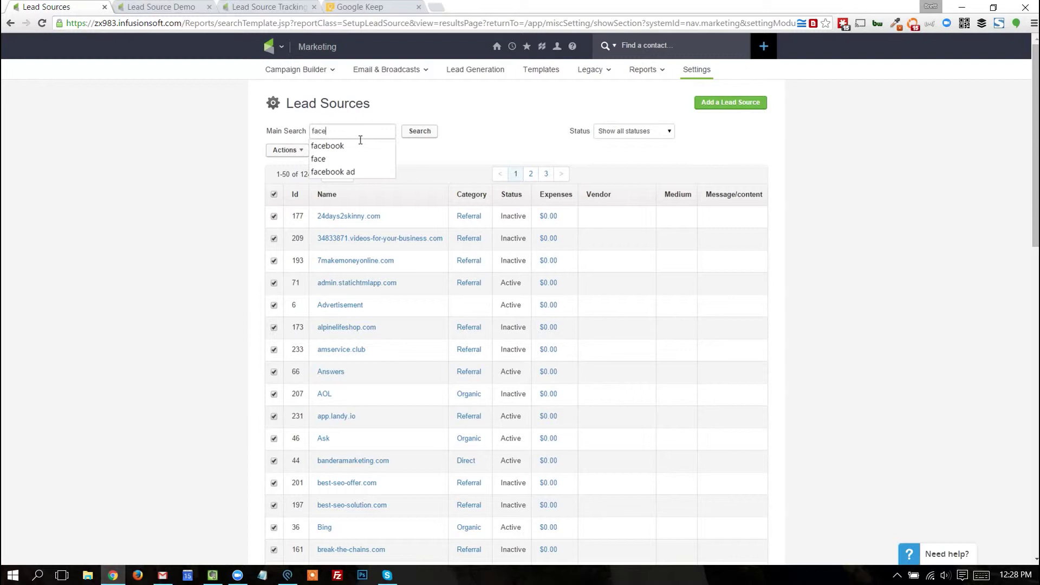
pyautogui.press('Return')
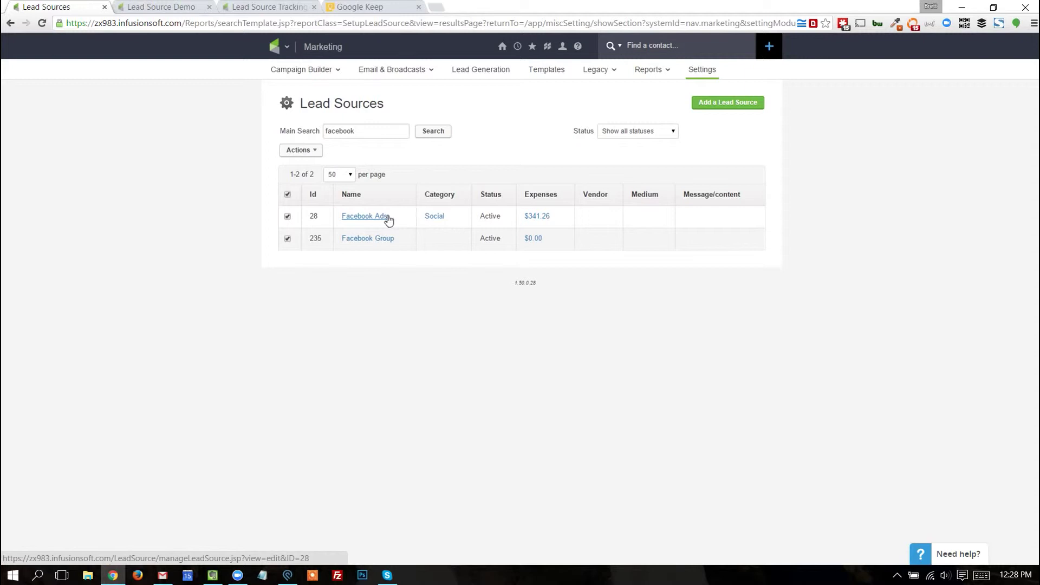
pyautogui.doubleClick(314, 216)
pyautogui.hotkey('ctrl', 'c')
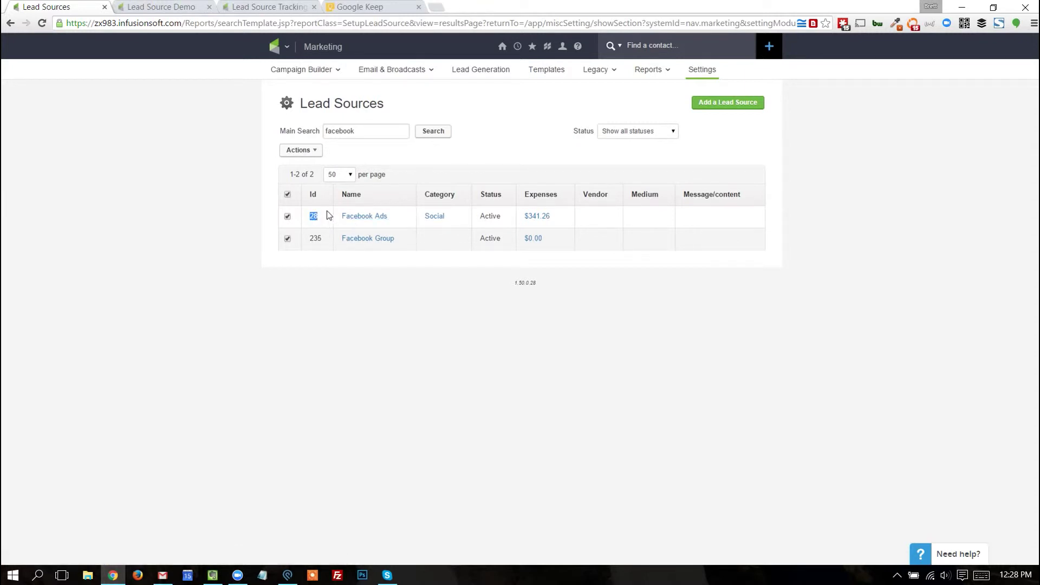
pyautogui.click(325, 215)
# Select the LeadSourceId value in the live web form's address
pyautogui.click(266, 6)
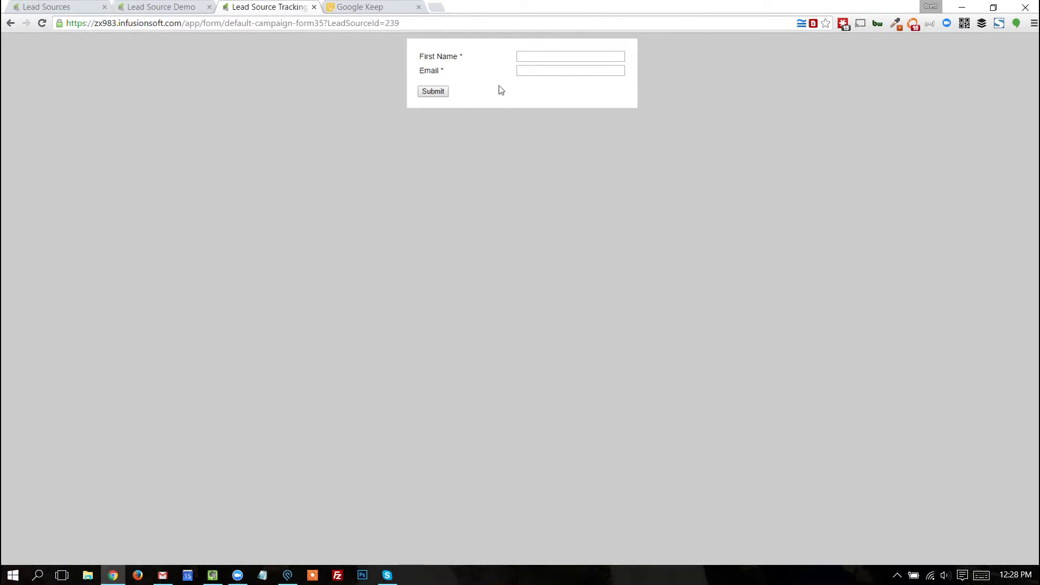
pyautogui.doubleClick(326, 25)
pyautogui.moveTo(335, 27); pyautogui.dragTo(422, 29)
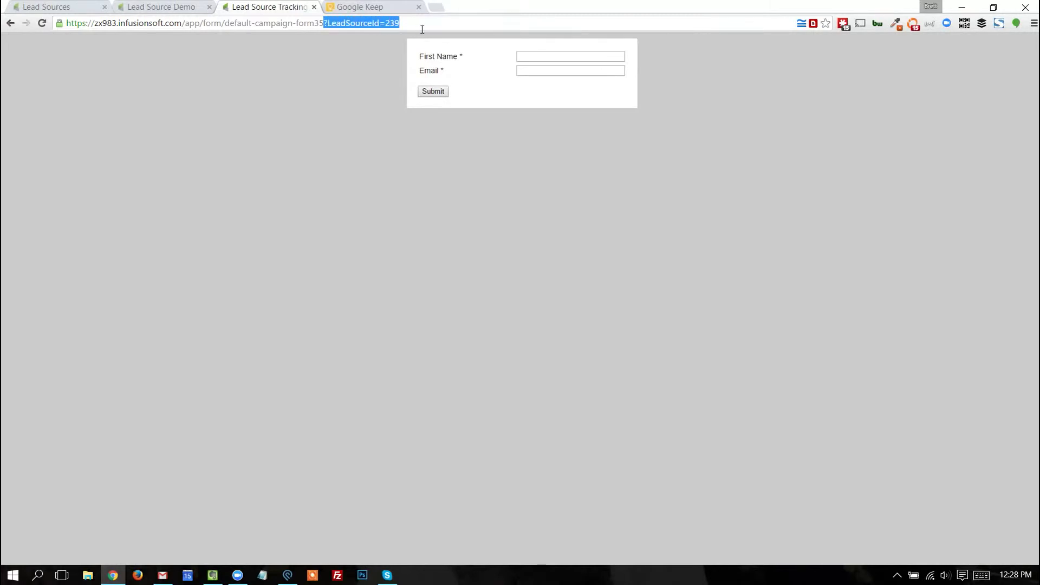
pyautogui.click(434, 27)
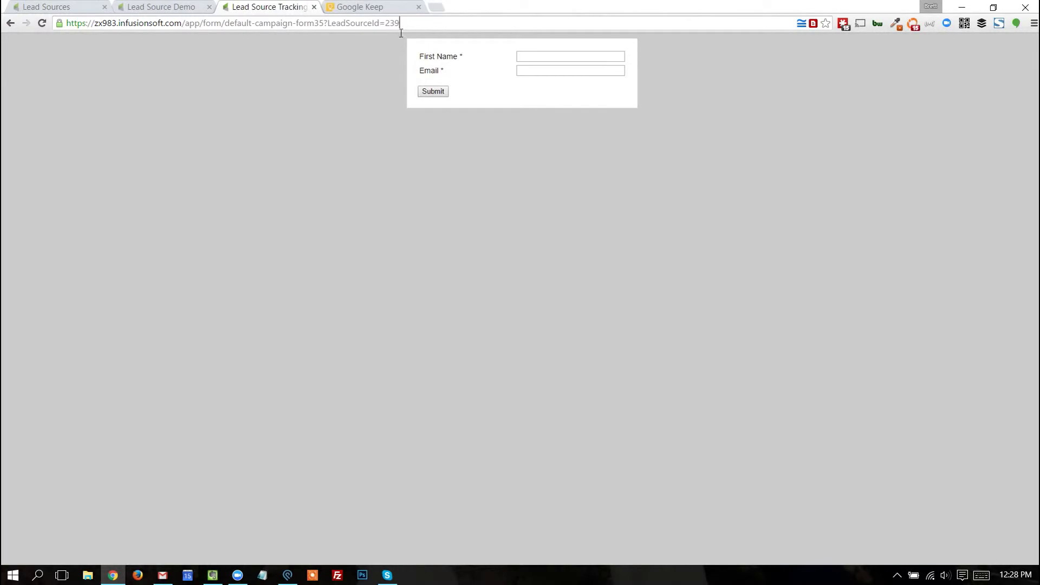
# Paste Facebook Ads Id 28 into the address, load the form, and check its fields
pyautogui.click(46, 6)
pyautogui.moveTo(323, 217); pyautogui.dragTo(308, 220)
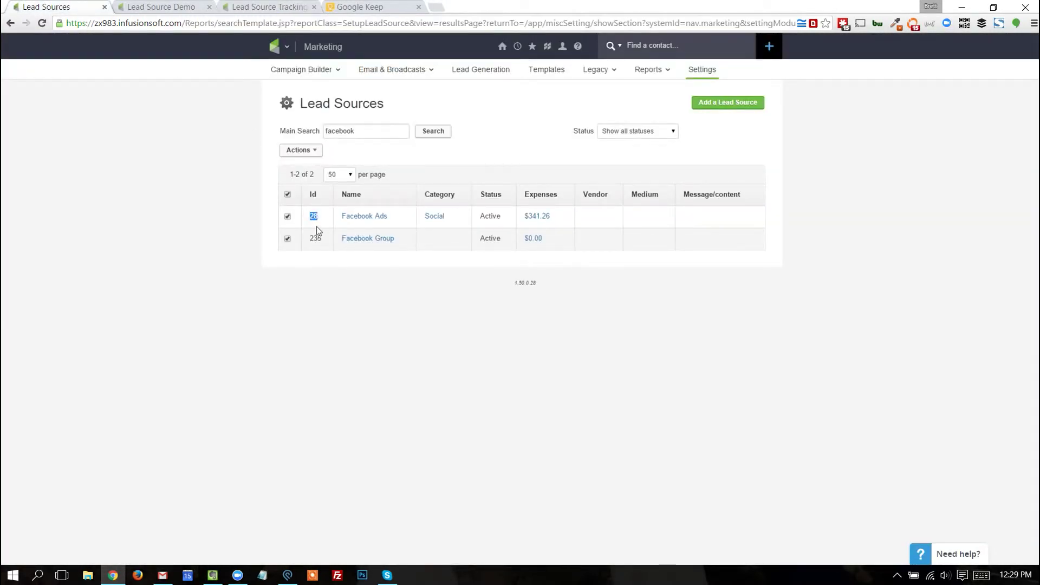
pyautogui.click(265, 6)
pyautogui.hotkey('ctrl', 'v')
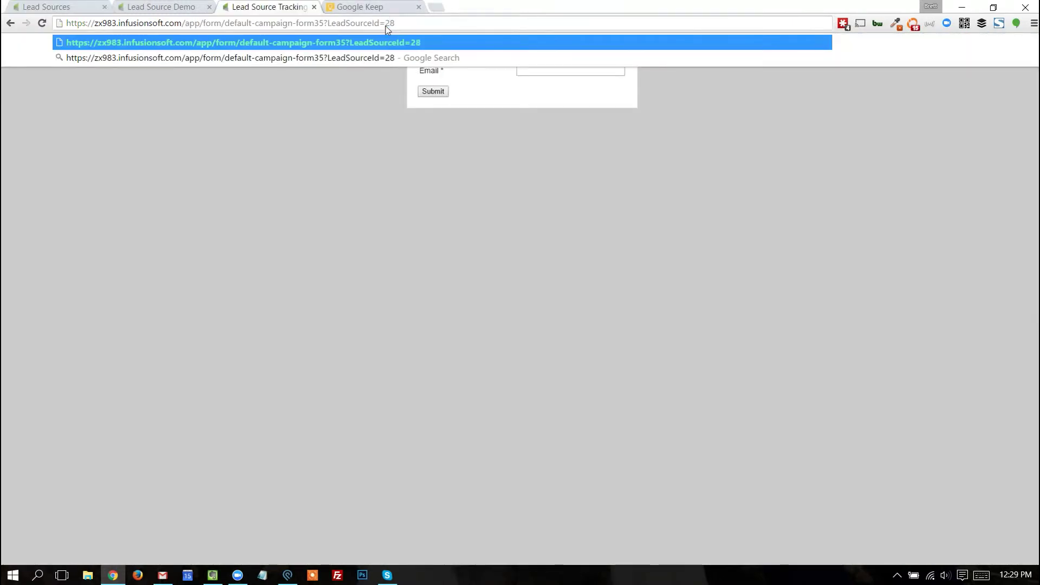
pyautogui.press('Return')
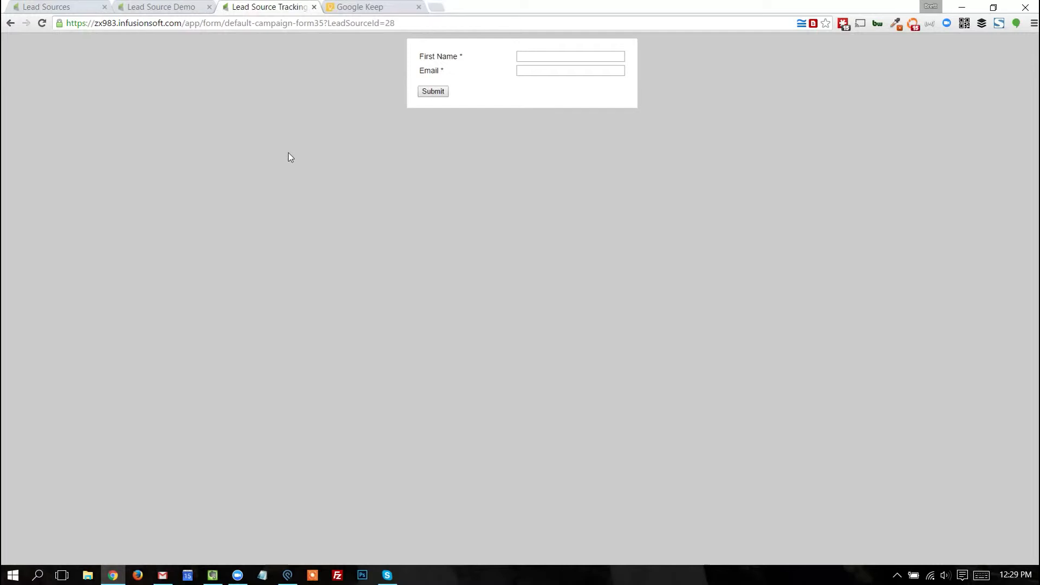
pyautogui.click(540, 60)
pyautogui.click(538, 75)
pyautogui.hotkey('ctrl', 'shift', 'Tab')
pyautogui.hotkey('ctrl', 'shift', 'Tab')
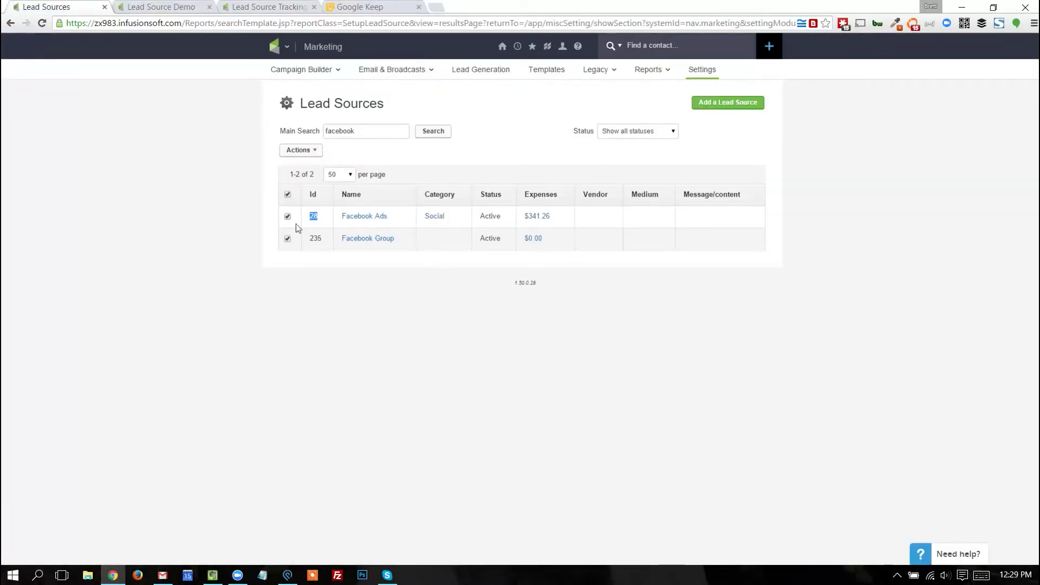
pyautogui.moveTo(392, 131); pyautogui.dragTo(301, 135)
pyautogui.write('google')
pyautogui.press('Return')
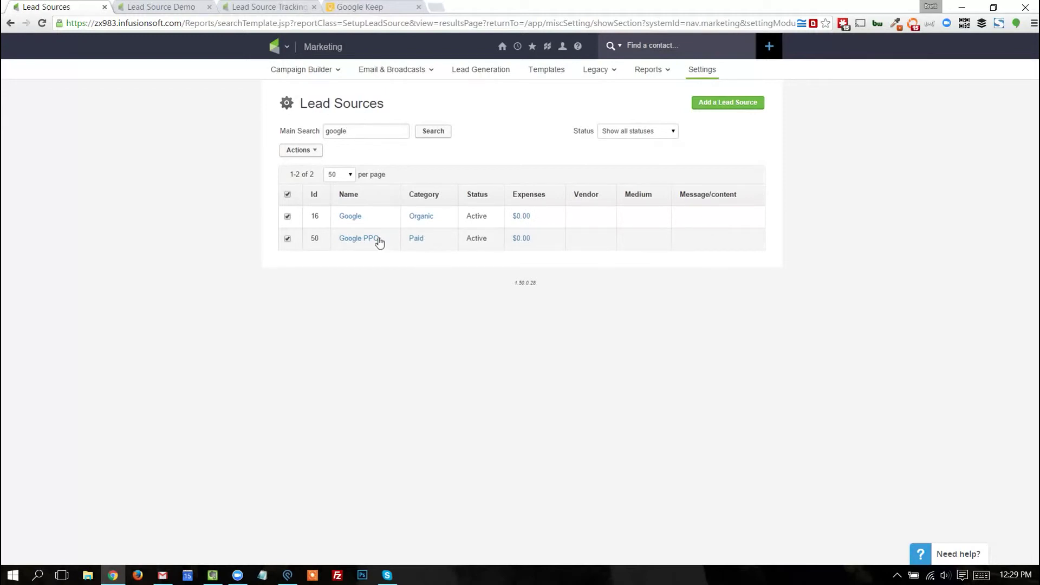
pyautogui.doubleClick(314, 239)
pyautogui.click(269, 7)
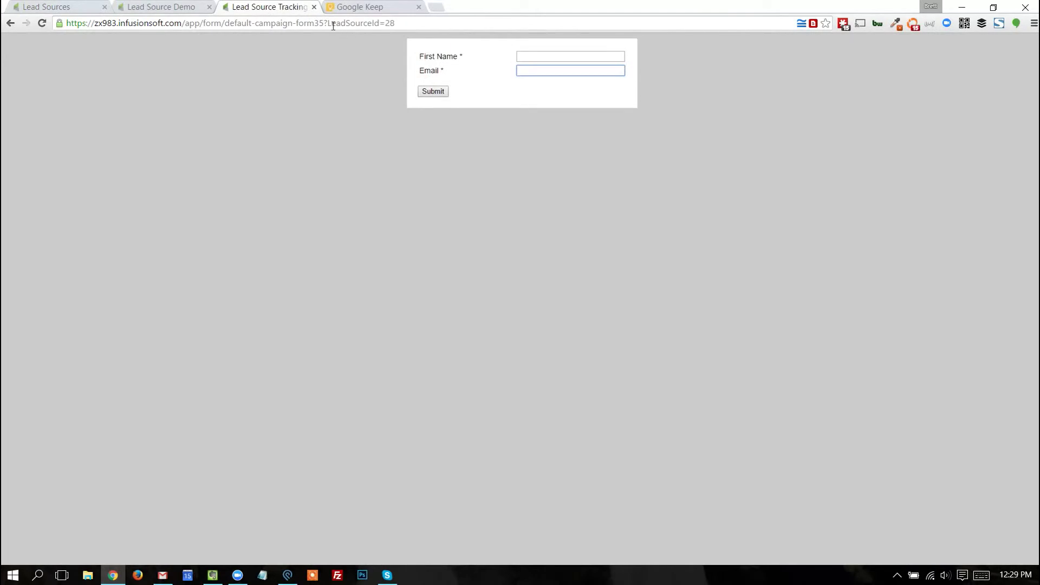
pyautogui.moveTo(333, 26); pyautogui.dragTo(401, 27)
pyautogui.doubleClick(389, 25)
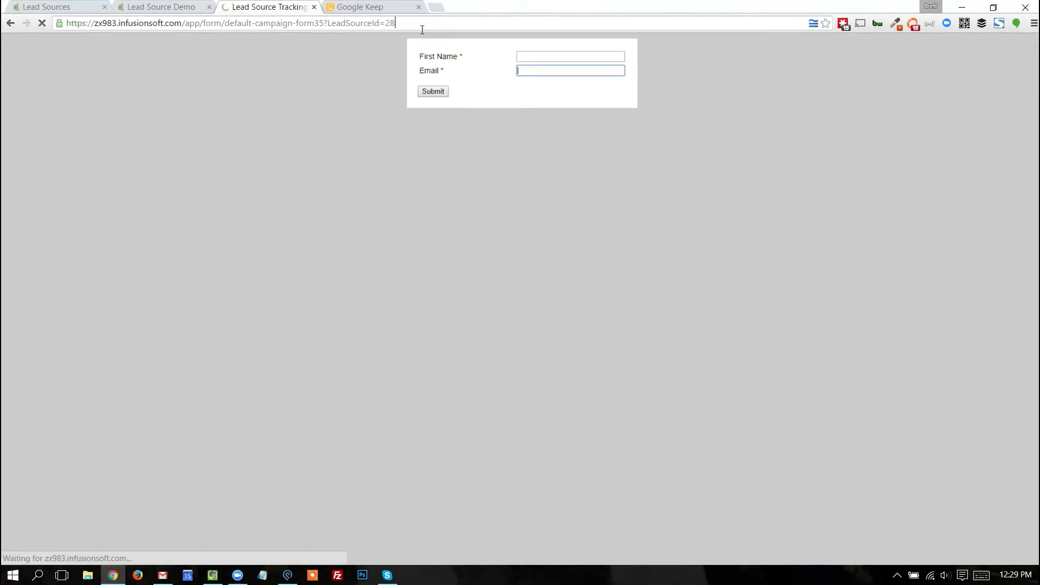
pyautogui.moveTo(420, 24); pyautogui.dragTo(315, 24)
pyautogui.press('Escape')
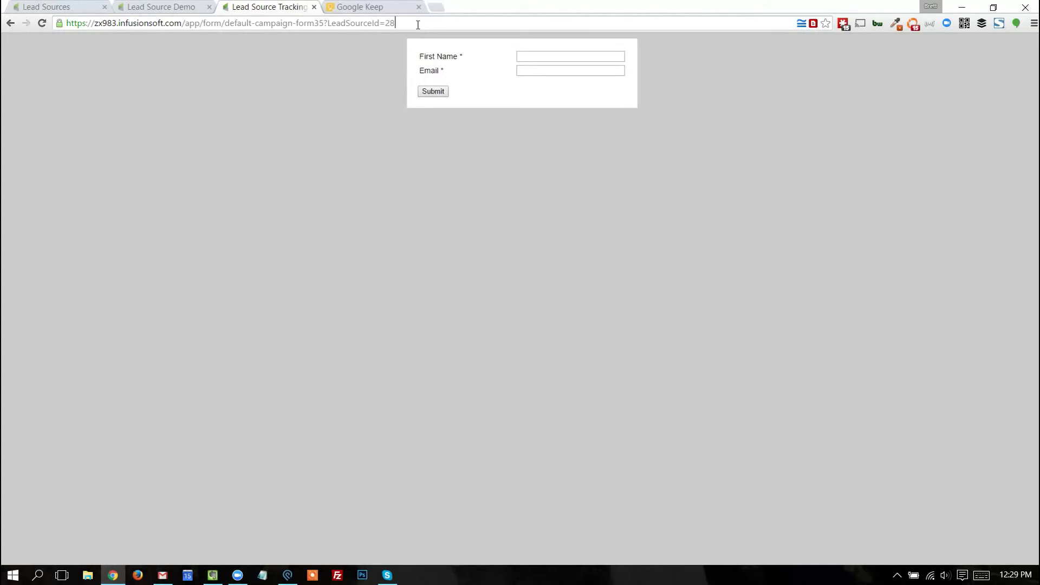
pyautogui.moveTo(417, 23); pyautogui.dragTo(386, 23)
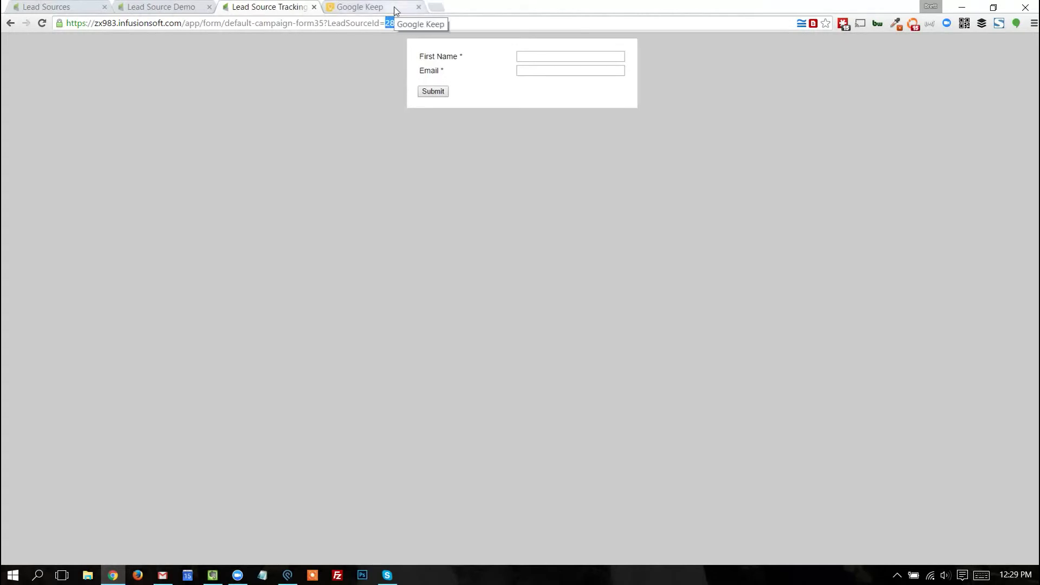
pyautogui.click(351, 307)
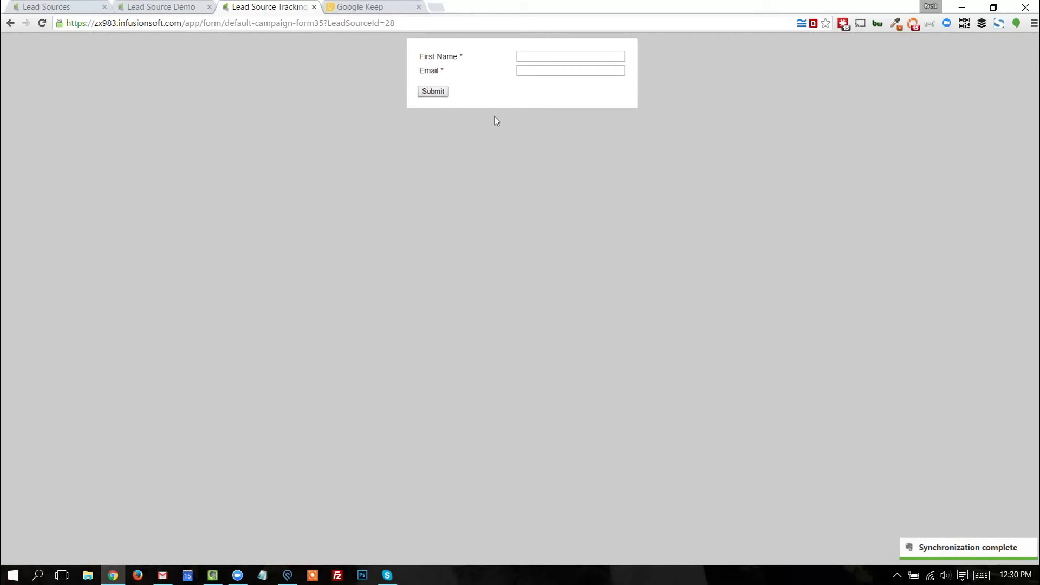
pyautogui.moveTo(328, 24); pyautogui.dragTo(395, 23)
pyautogui.click(416, 26)
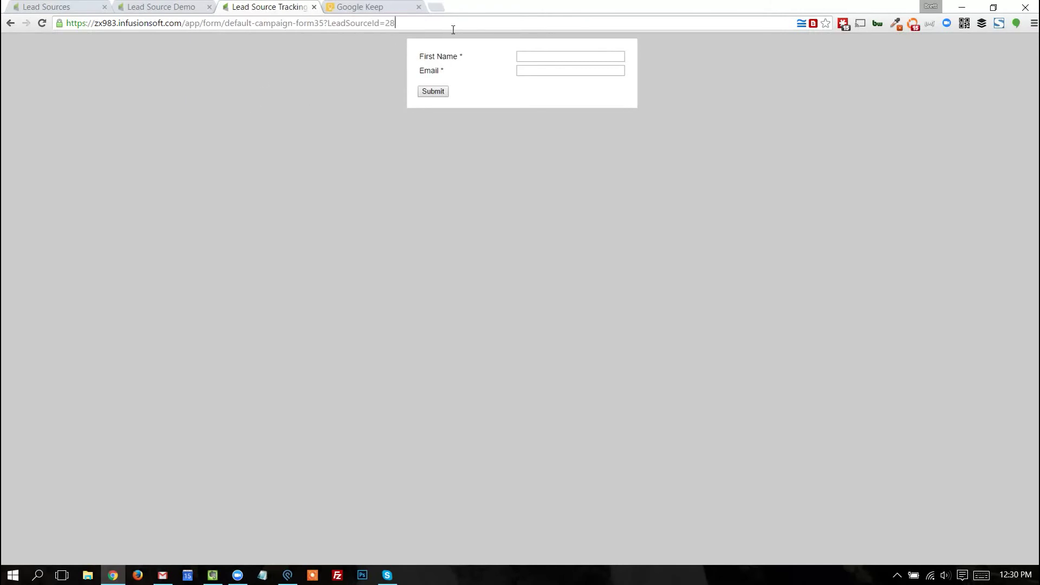
pyautogui.moveTo(423, 28); pyautogui.dragTo(327, 24)
pyautogui.click(360, 24)
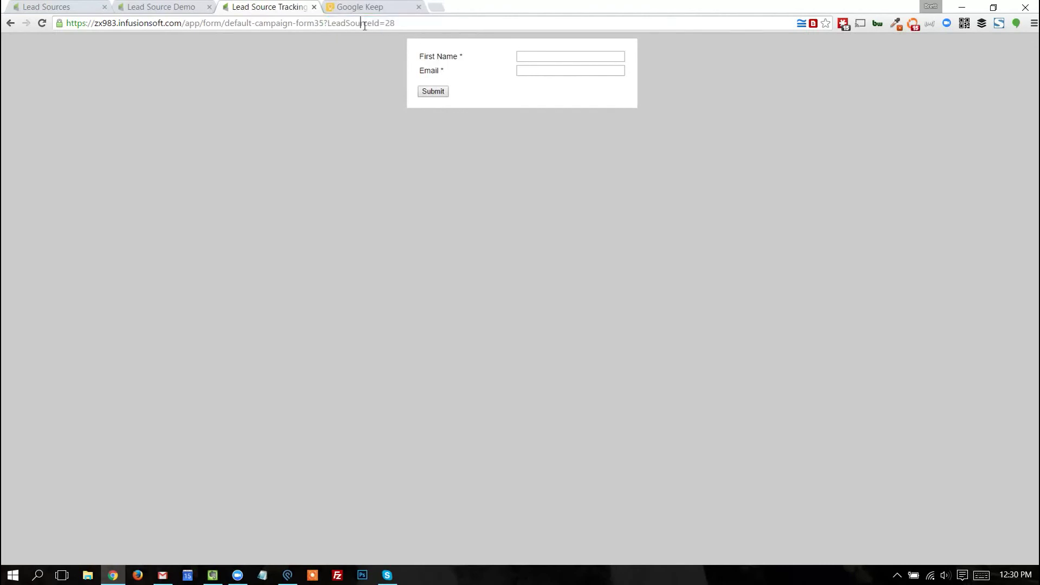